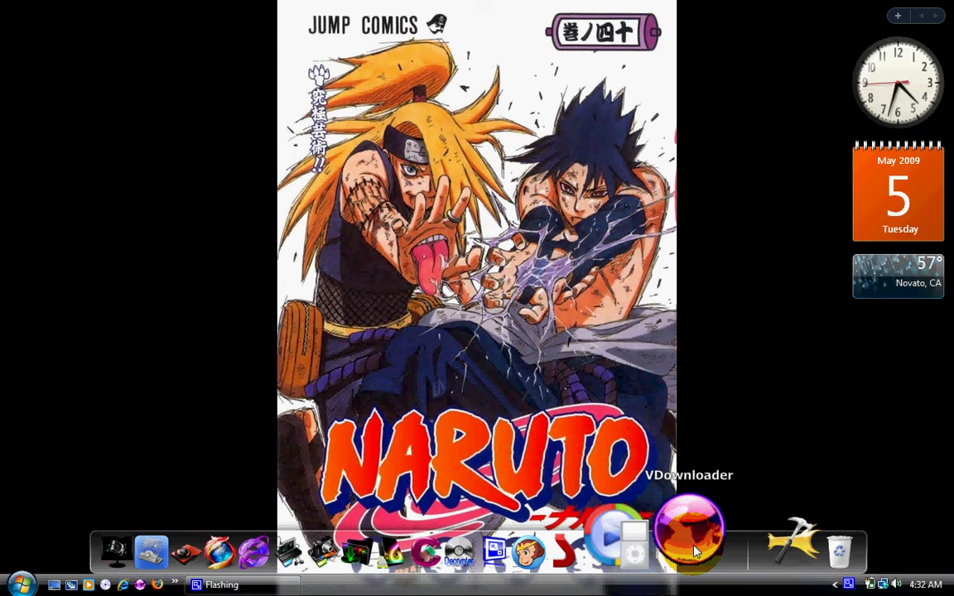
- Launch VDownloader 0.82 and Firefox, which opens on the AOL home page
click(692, 543)
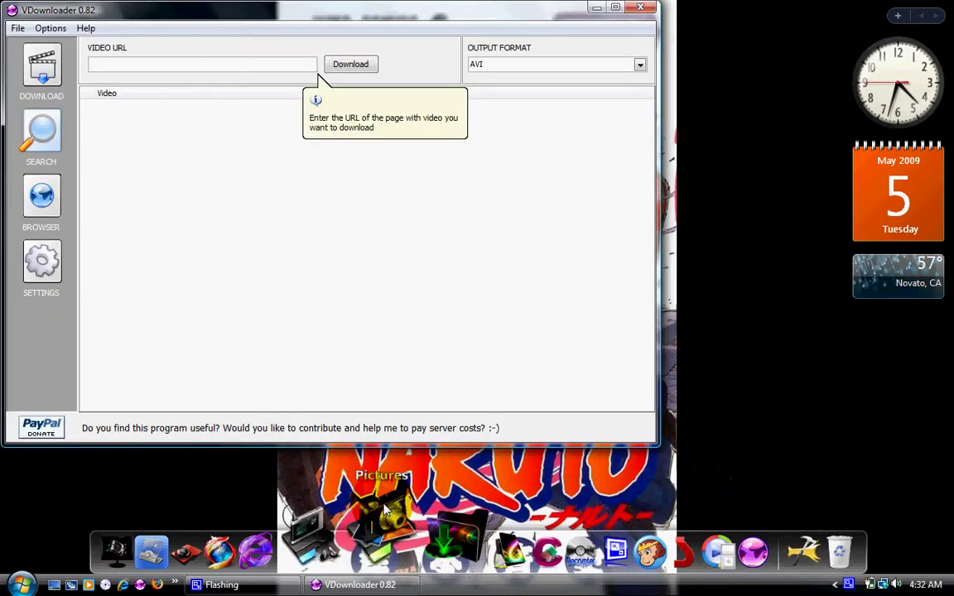
click(282, 522)
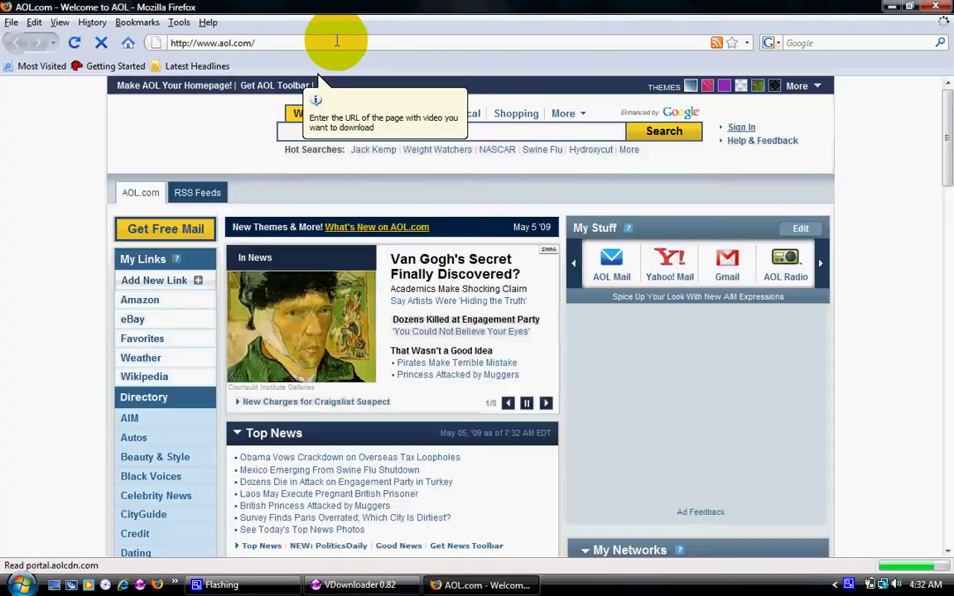
- Go to youtube.com from address history and search for 'the strokes reptilia'
click(337, 42)
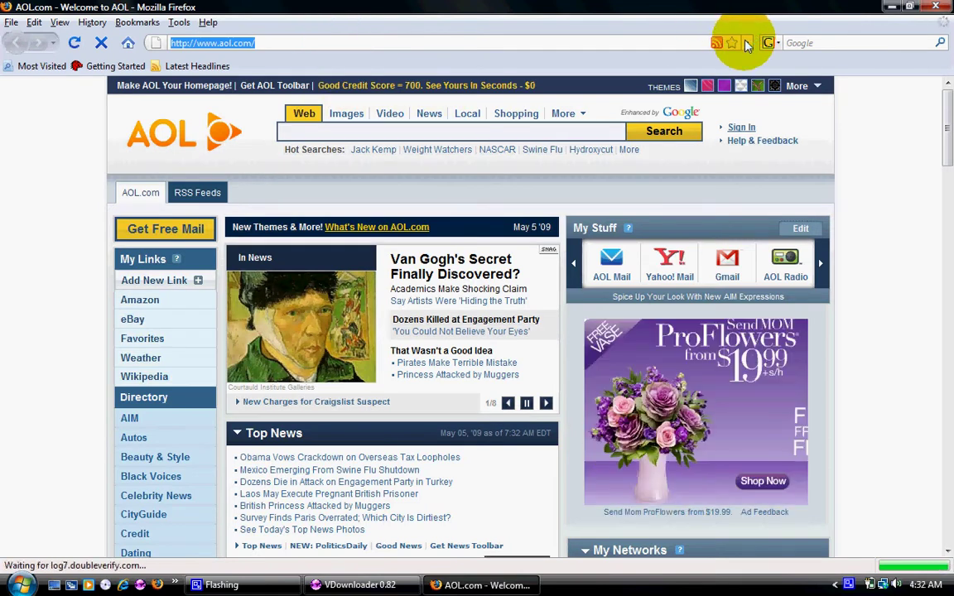
click(747, 43)
click(700, 60)
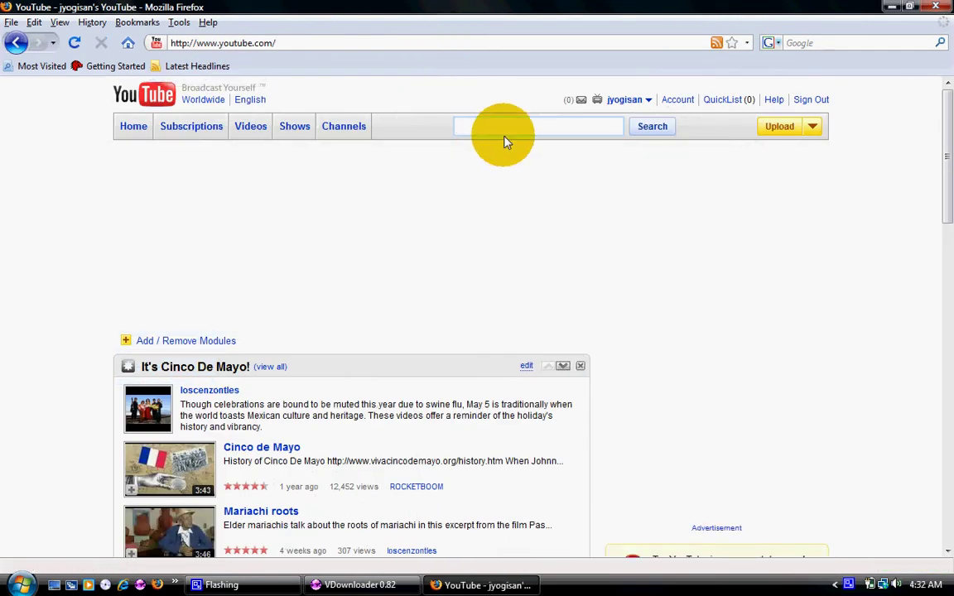
click(503, 127)
text(the strokes)
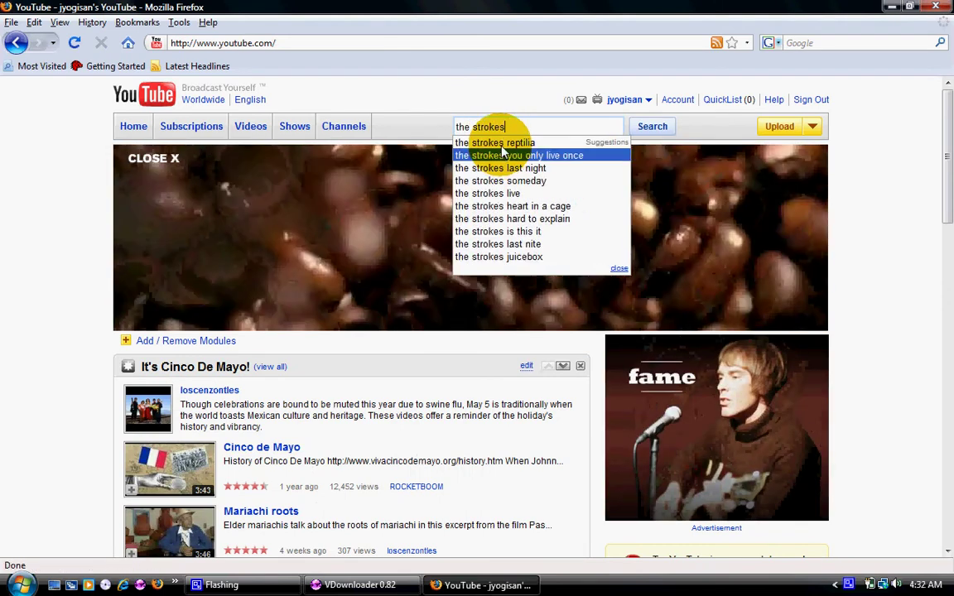
click(502, 144)
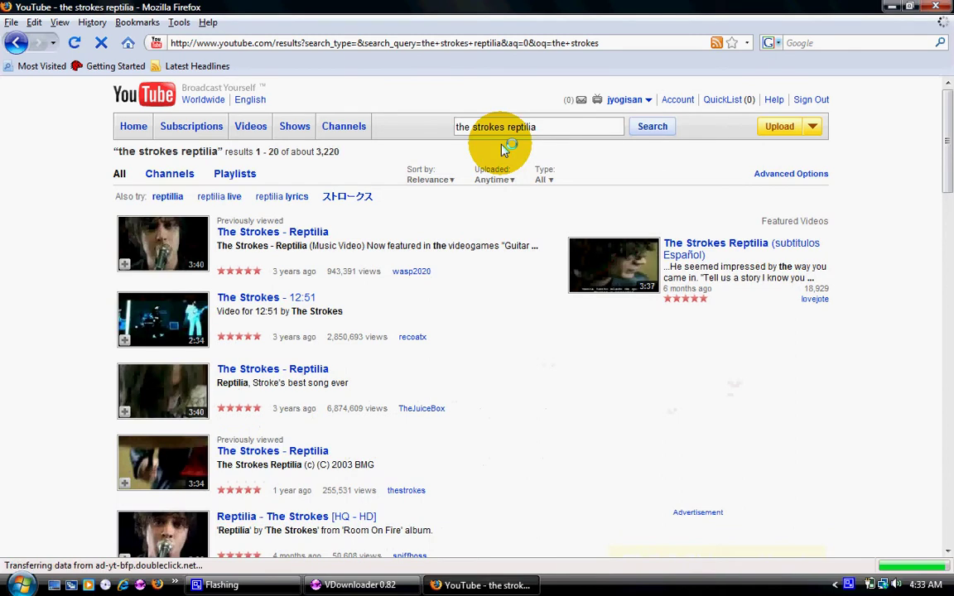
- Open The Strokes - Reptilia video and select its web address for copying
click(199, 245)
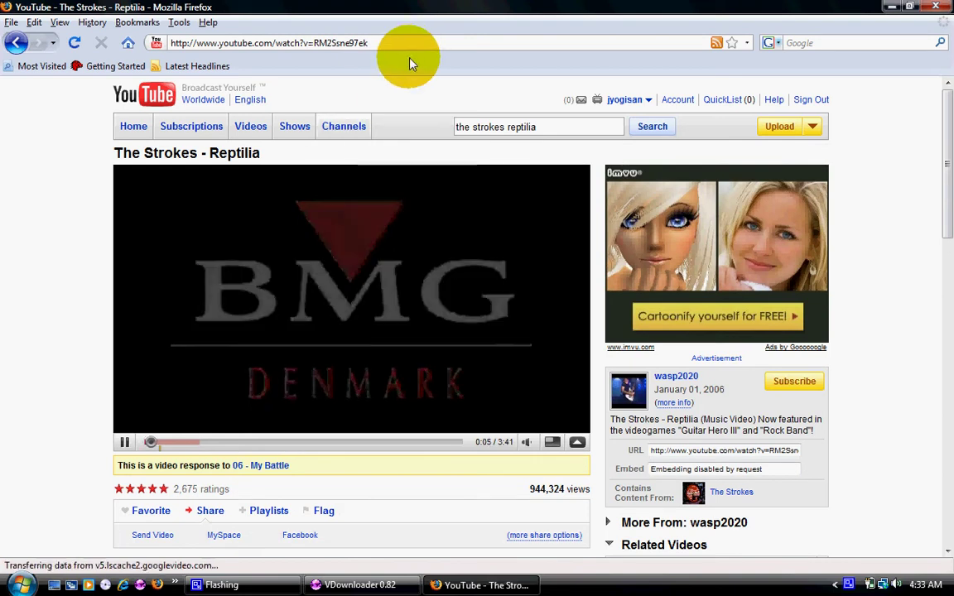
drag(389, 42, 128, 40)
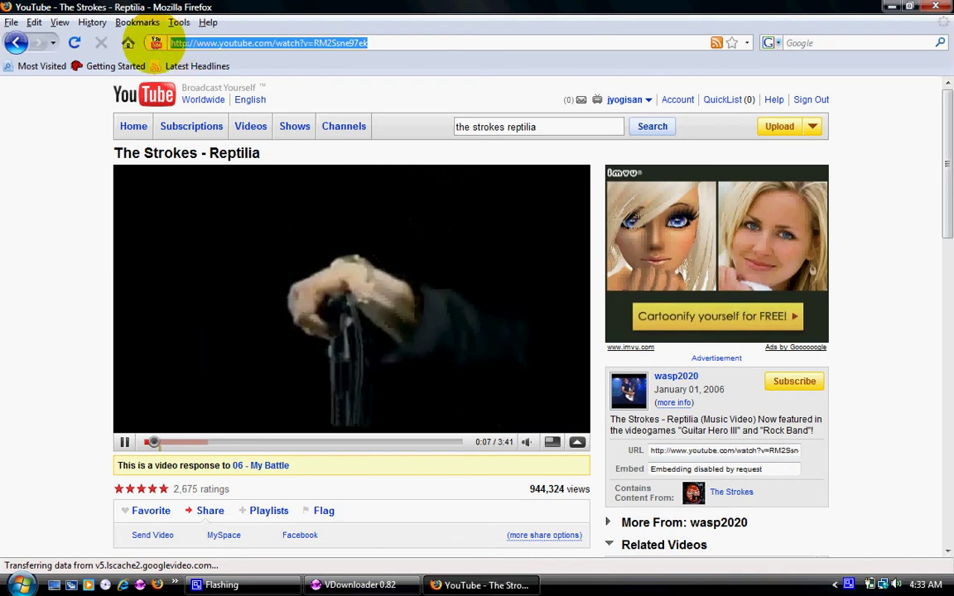
right_click(253, 39)
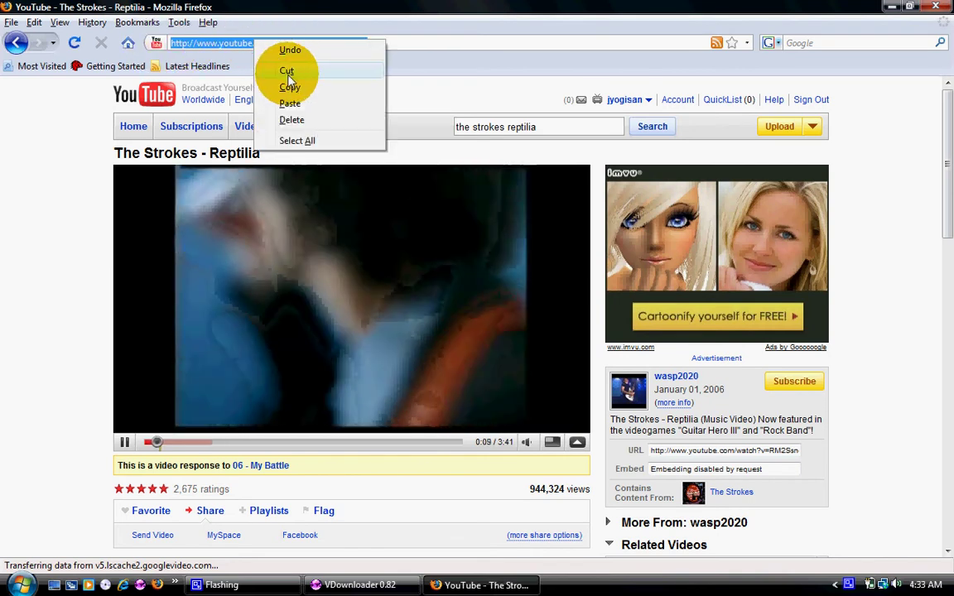
- Copy the Reptilia URL, save its AVI download as The_Strokes_-_Reptilia, and minimize VDownloader
click(290, 87)
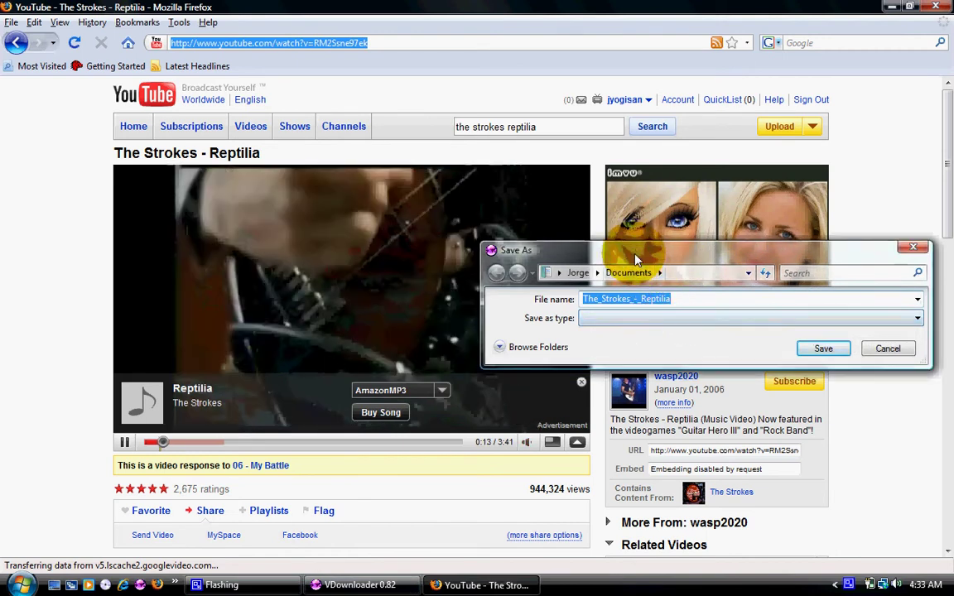
click(822, 349)
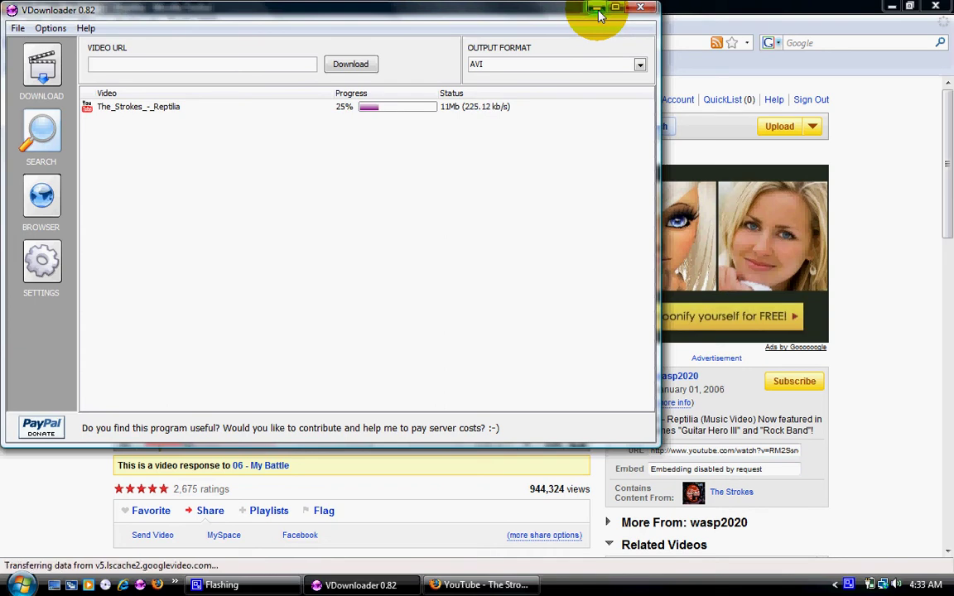
click(597, 10)
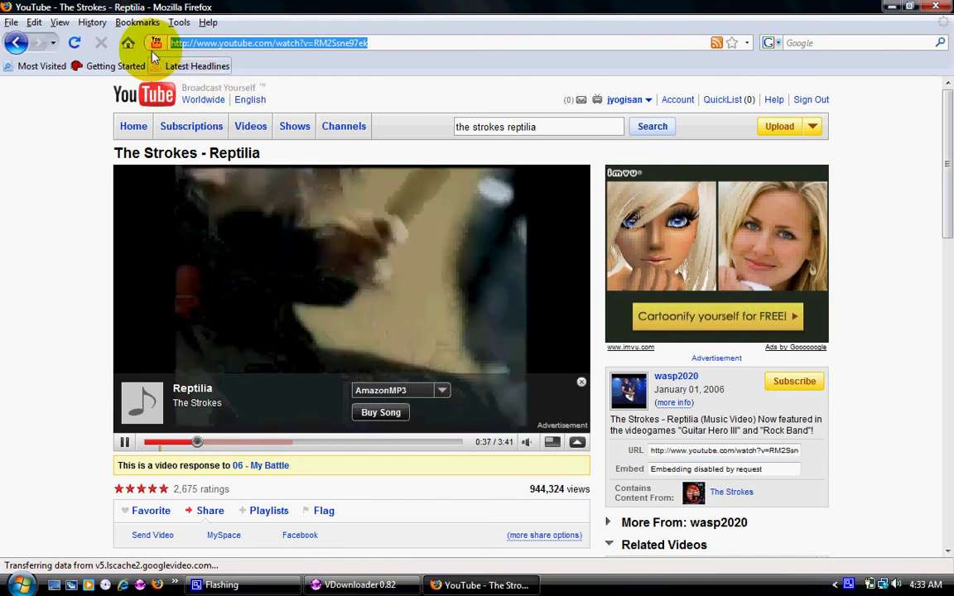
- Open the bookmarked Daiphyer Megavideo link generator, close its pop-up ad, and start a second Firefox window
click(136, 22)
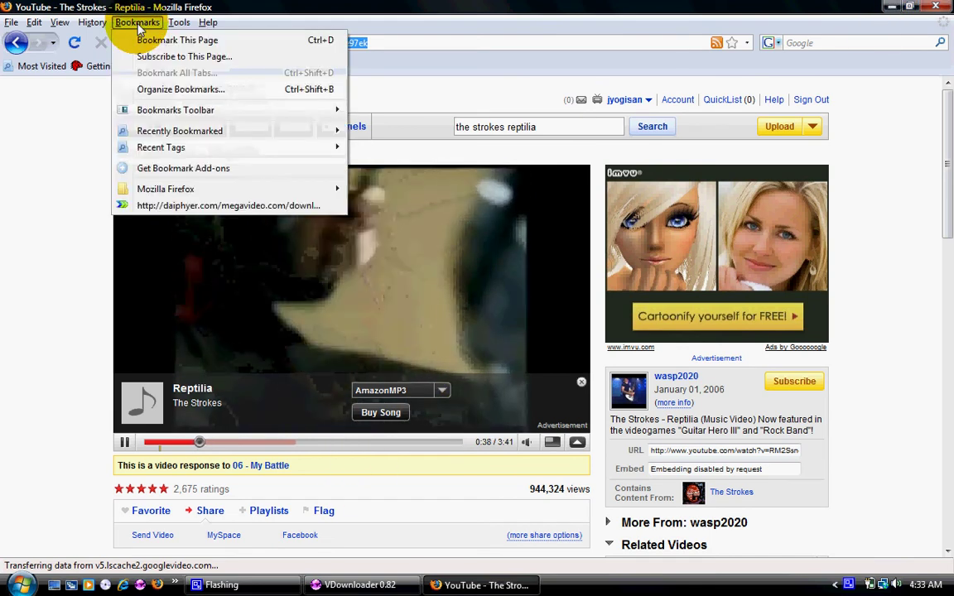
click(166, 206)
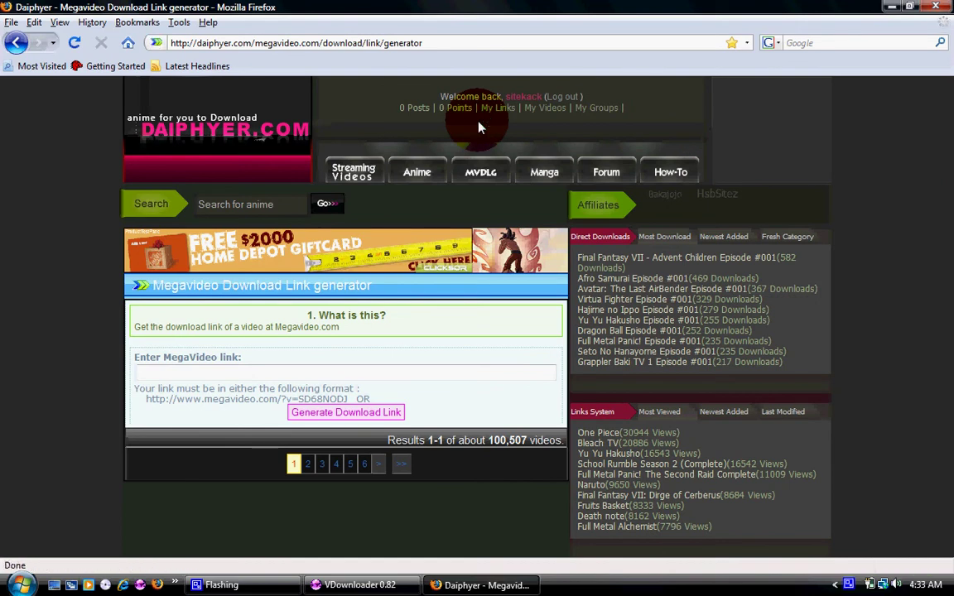
click(478, 126)
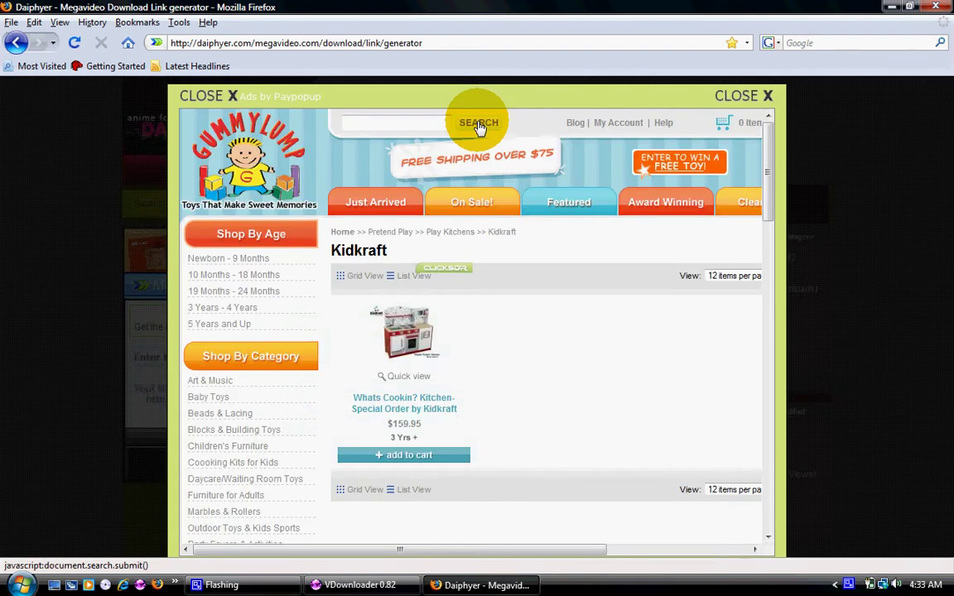
click(768, 96)
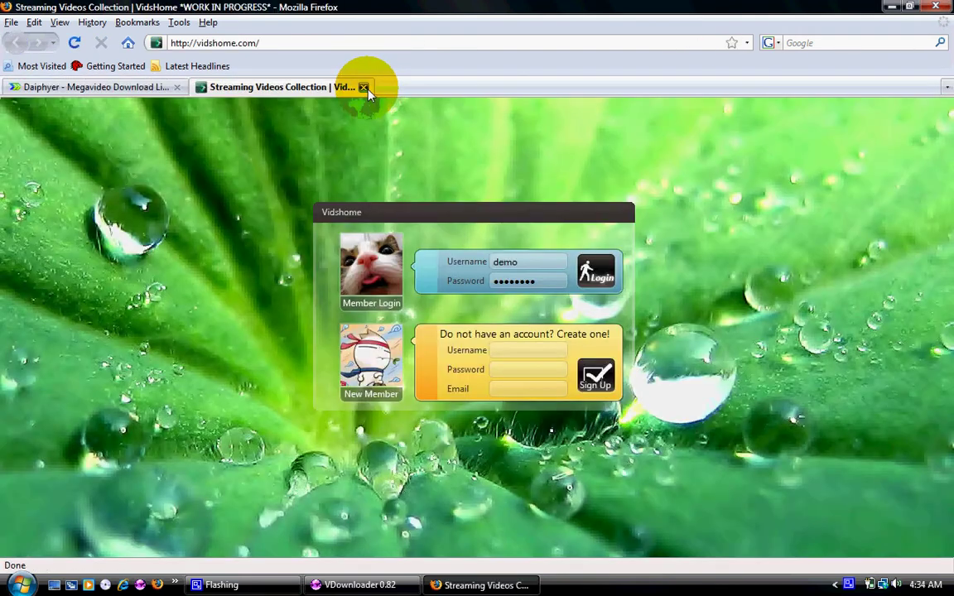
click(365, 88)
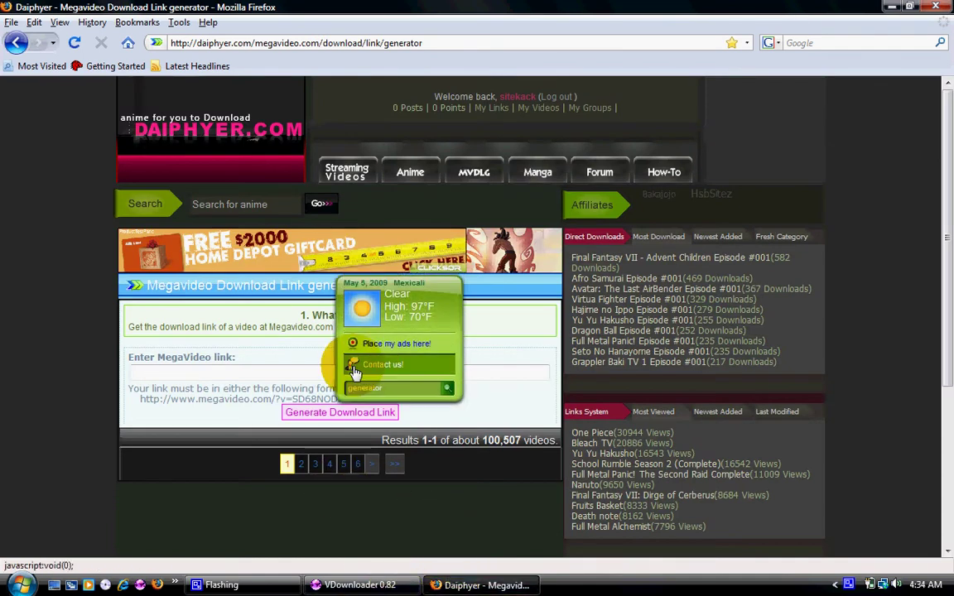
click(157, 584)
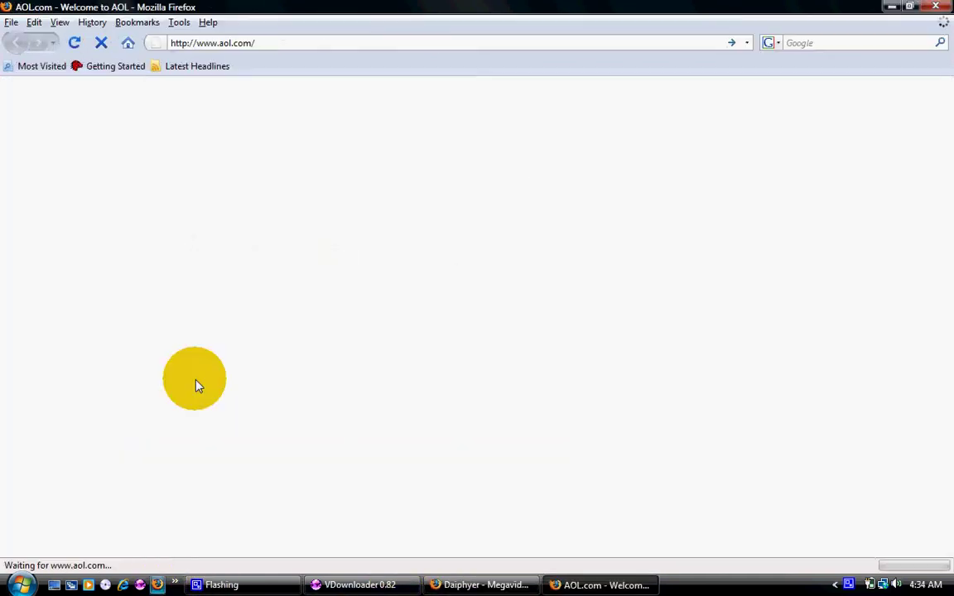
- Navigate the new window to megavideo.com
click(321, 42)
key(BackSpace)
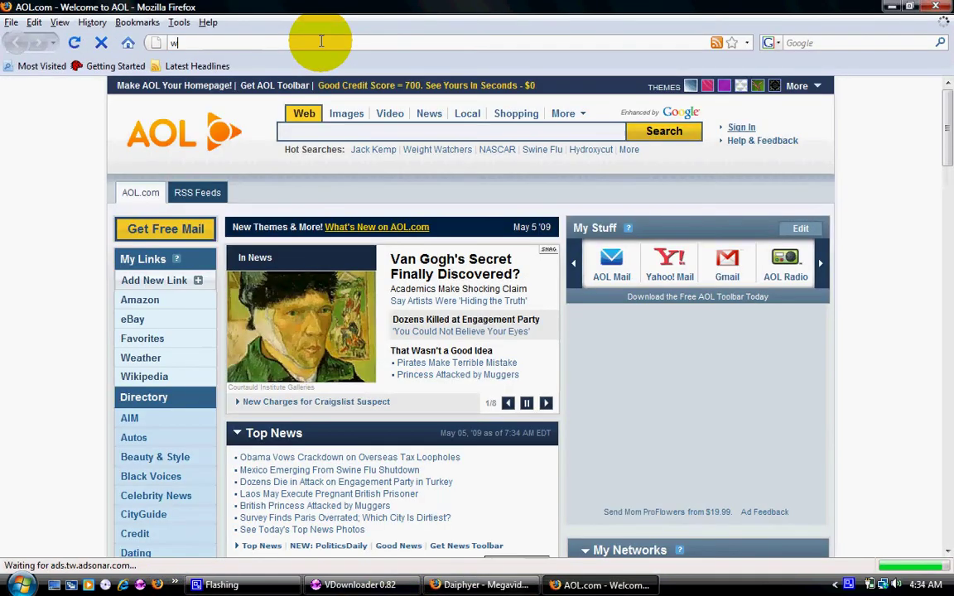
text(www.)
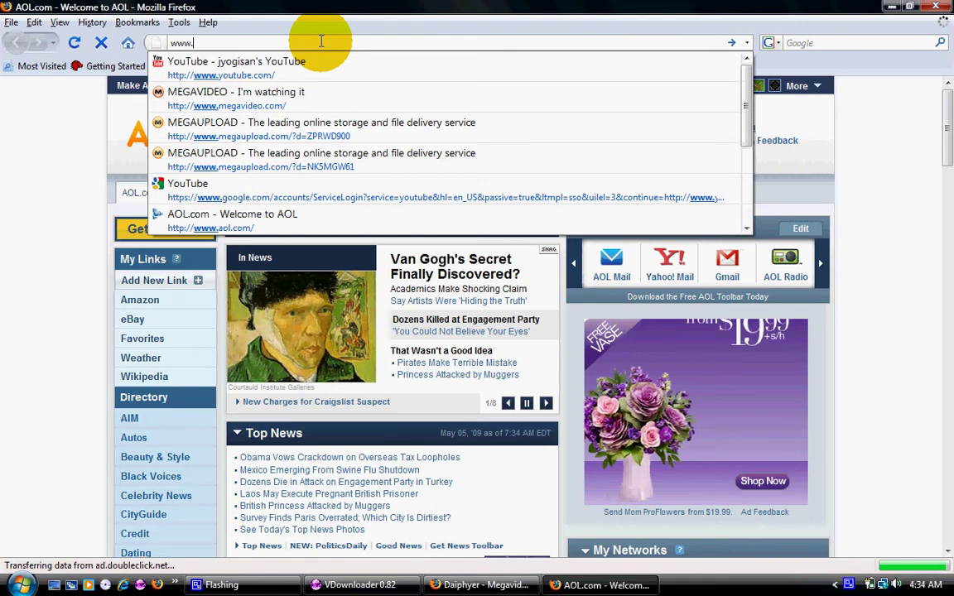
click(300, 93)
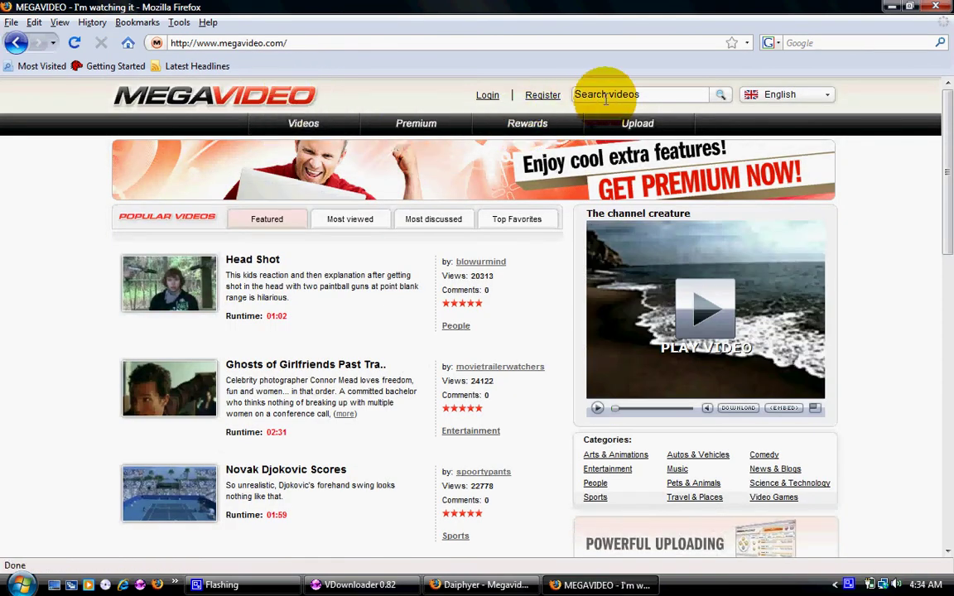
- Search Megavideo for 'naruto shippuden ep 1'
text(naruto)
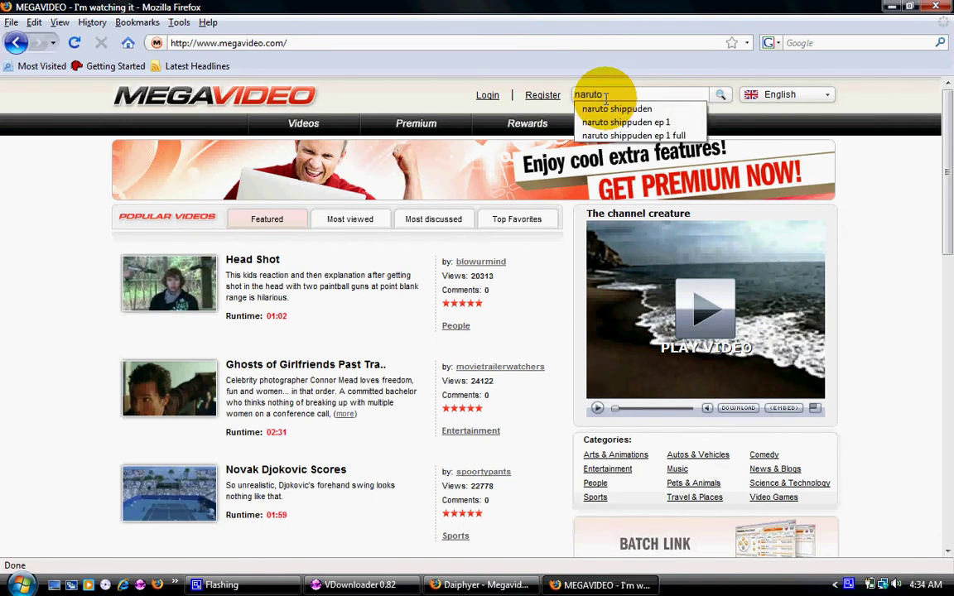
click(614, 121)
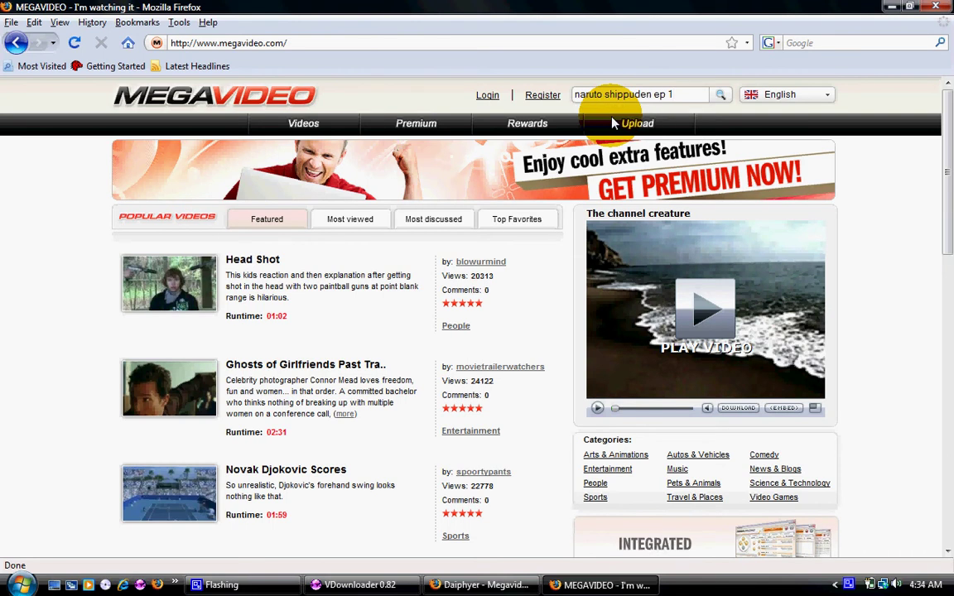
key(Return)
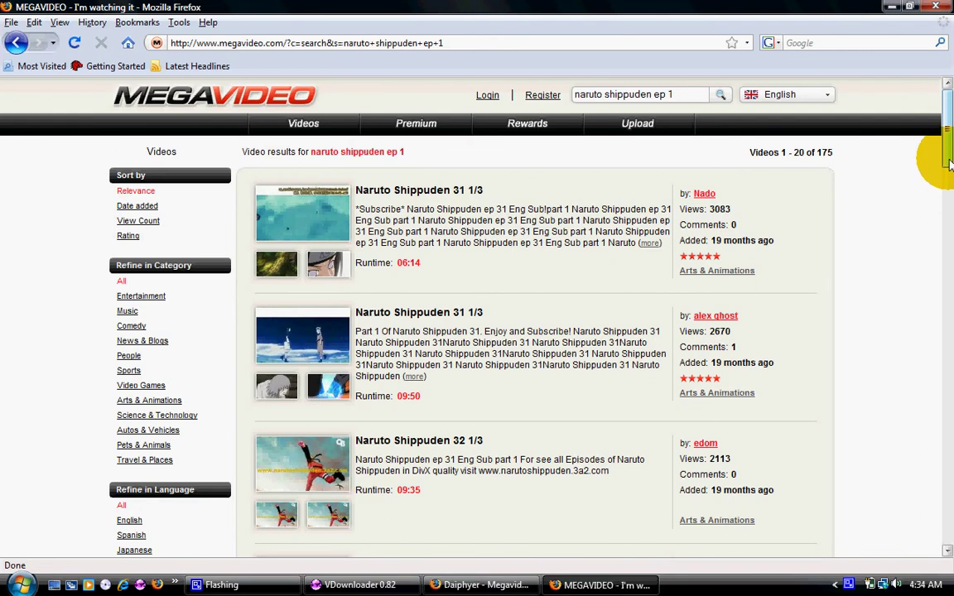
- Refine the search to 'naruto shippuden ep 1 full' and open the Naruto Shippuden EP 84 video
drag(950, 166, 944, 546)
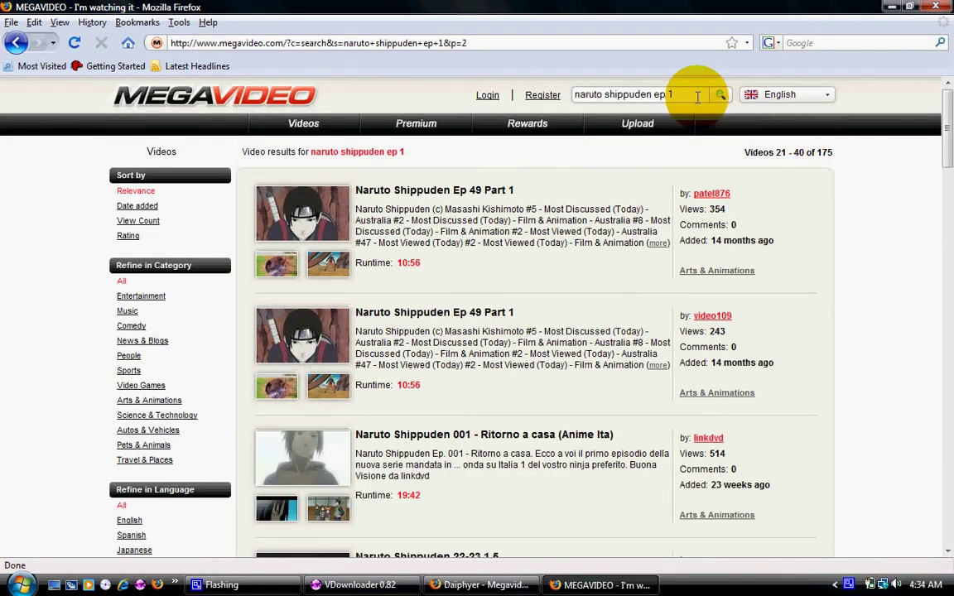
text(full)
key(Return)
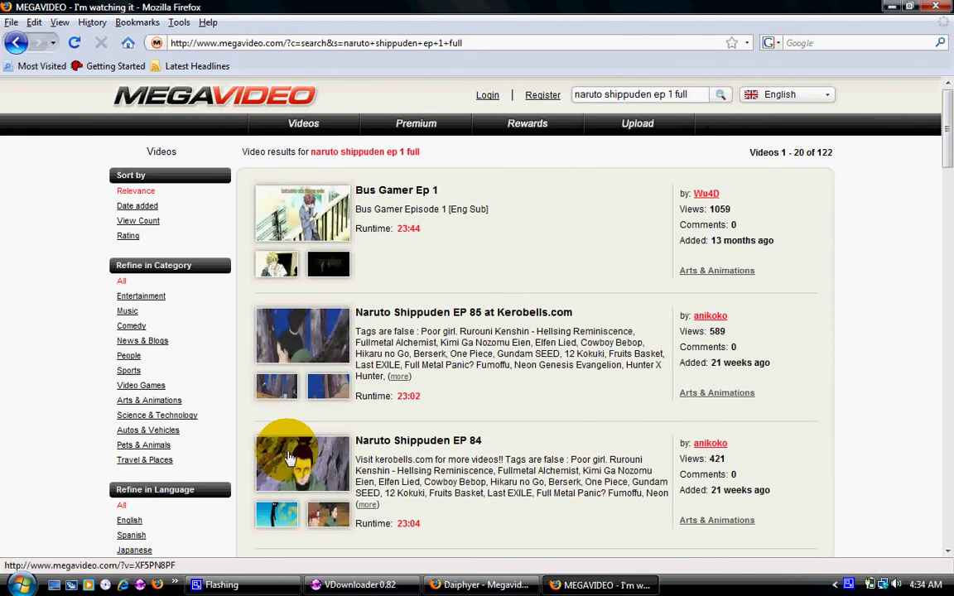
click(289, 453)
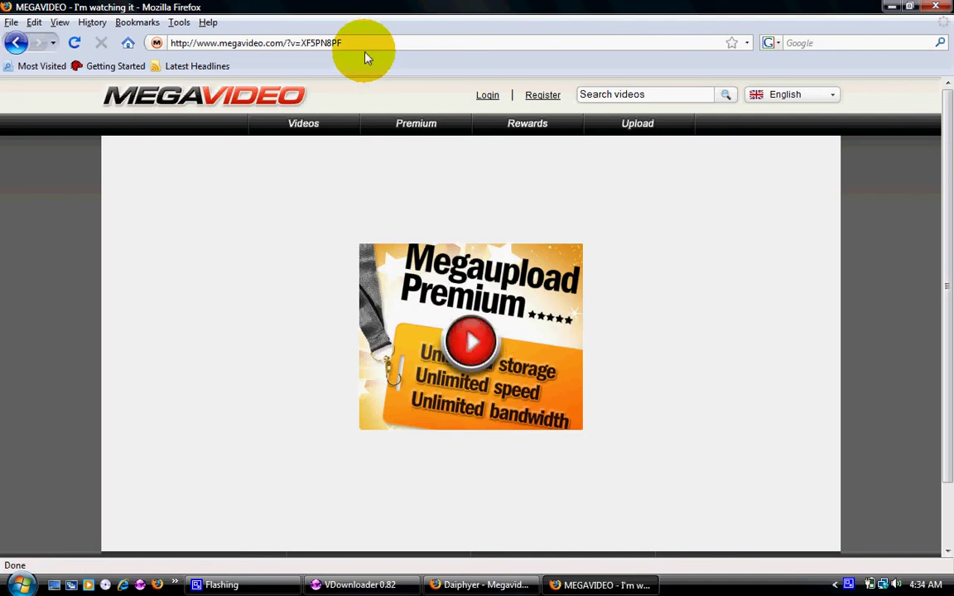
click(363, 42)
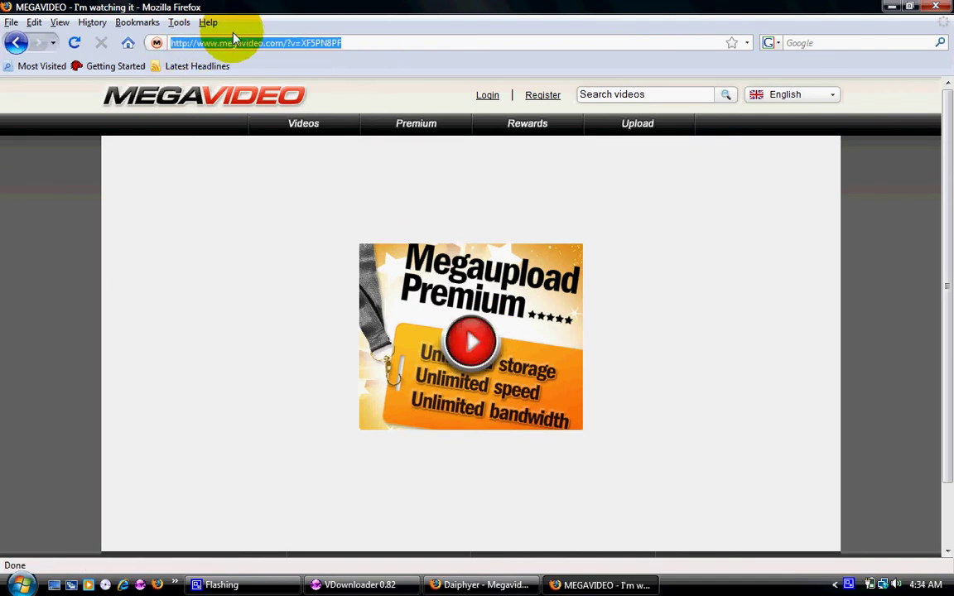
- Copy the Megavideo video address and return to Daiphyer, cancelling the Save As dialog
right_click(234, 42)
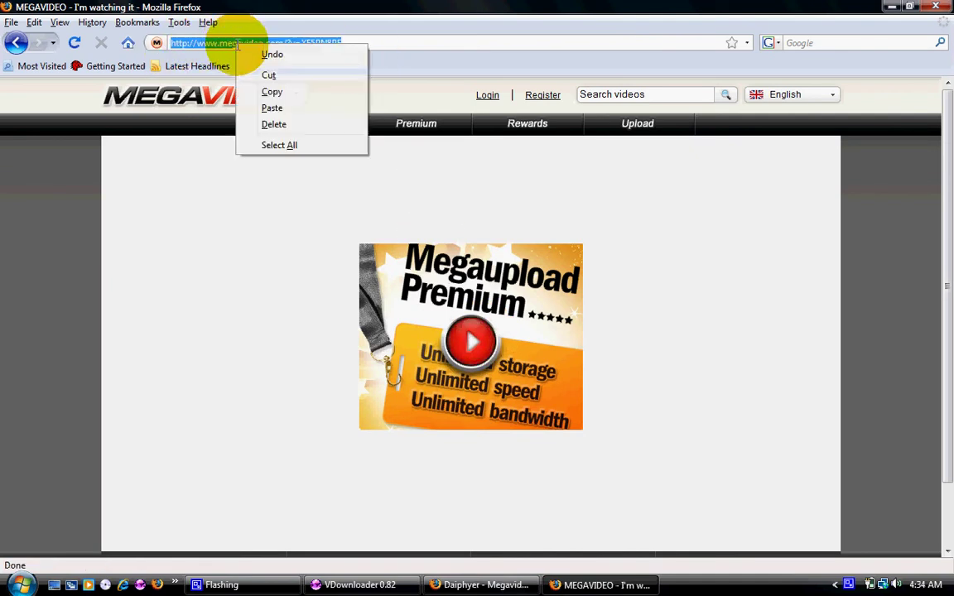
click(273, 90)
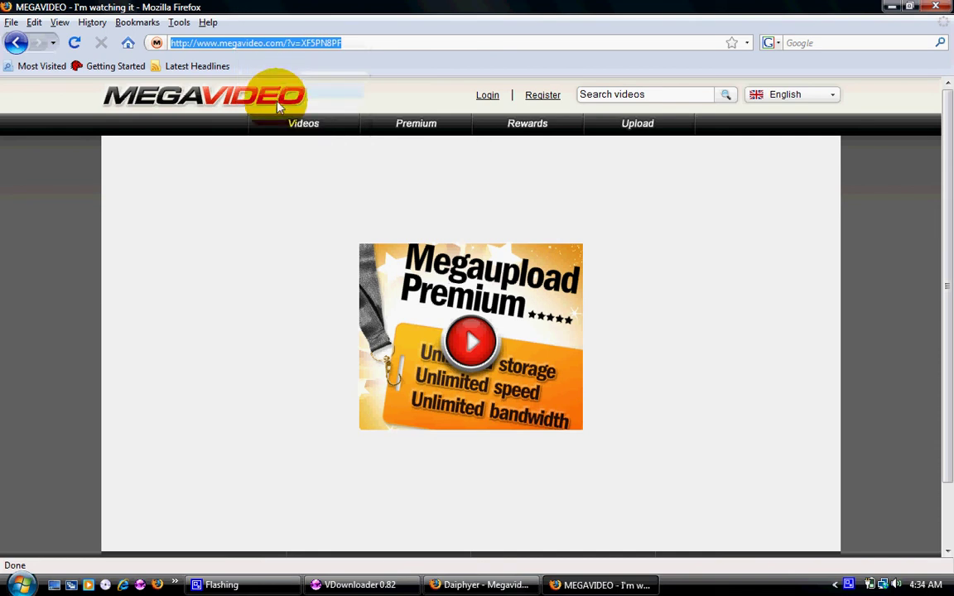
click(451, 583)
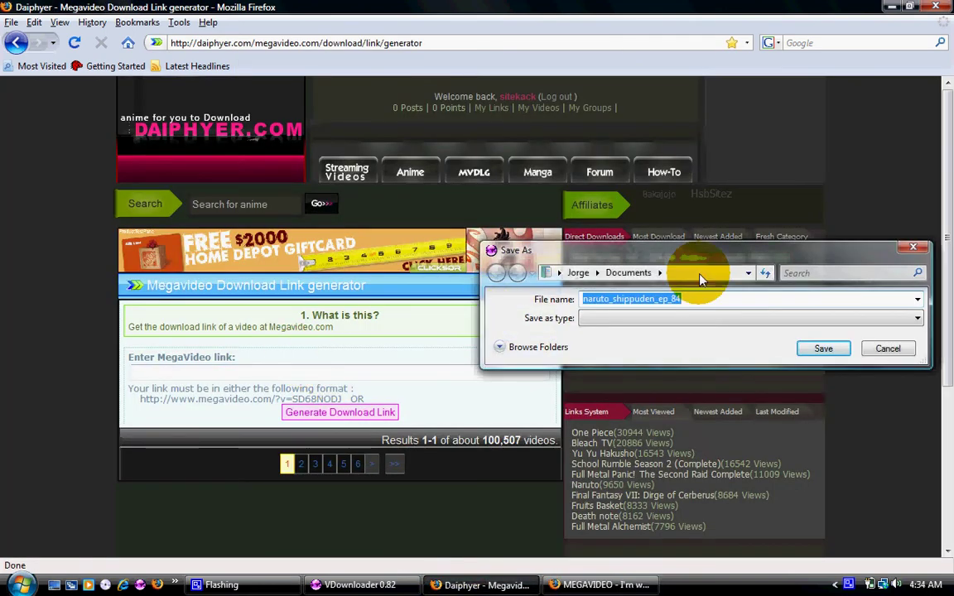
click(911, 250)
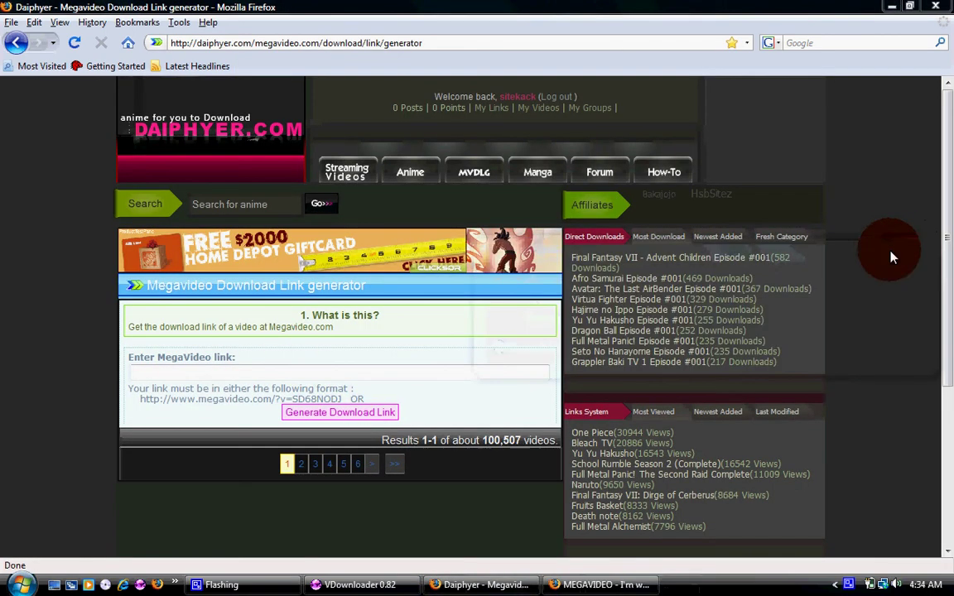
- Paste the address into the MegaVideo link field, generate the Megaupload link, and open it
click(171, 373)
right_click(172, 374)
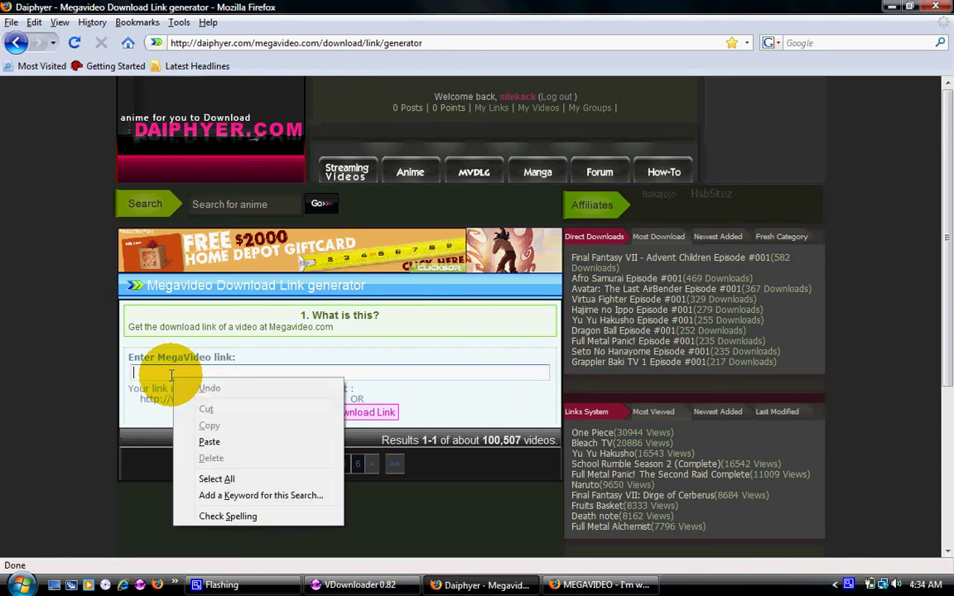
click(204, 441)
click(308, 414)
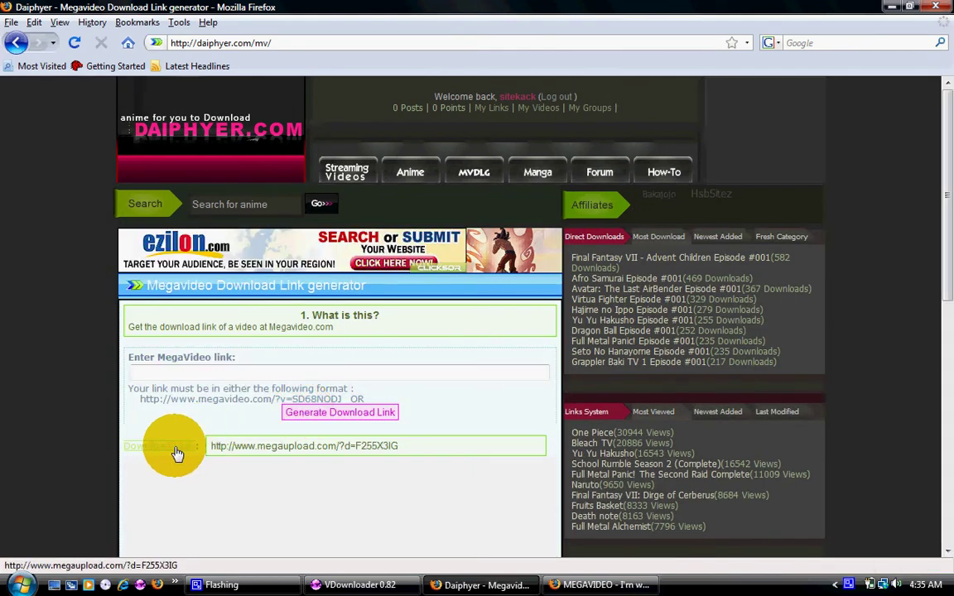
click(176, 454)
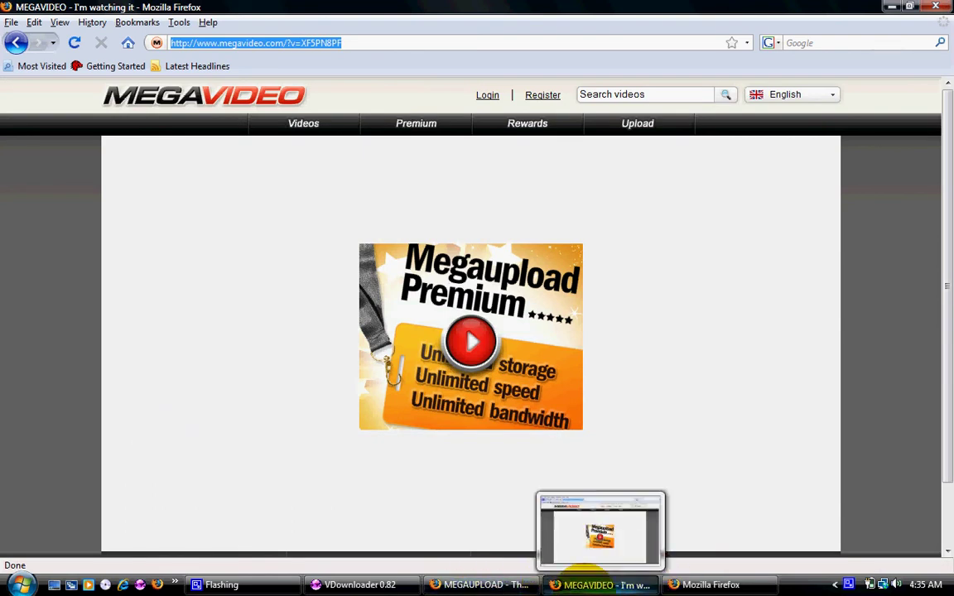
- Paste the seven links into Mega Manager's Add Links box, confirm, and close the Megaupload window
click(520, 589)
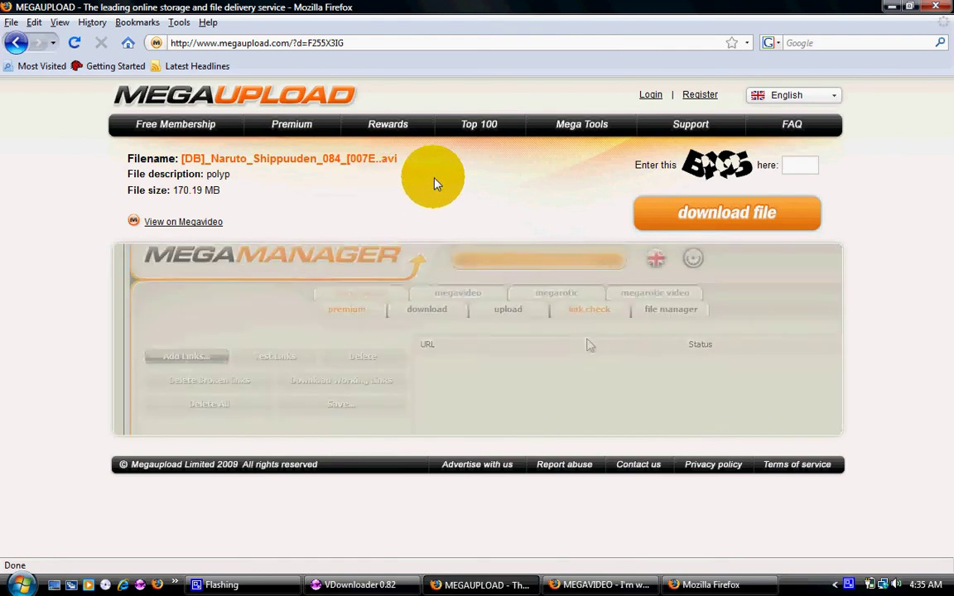
click(189, 357)
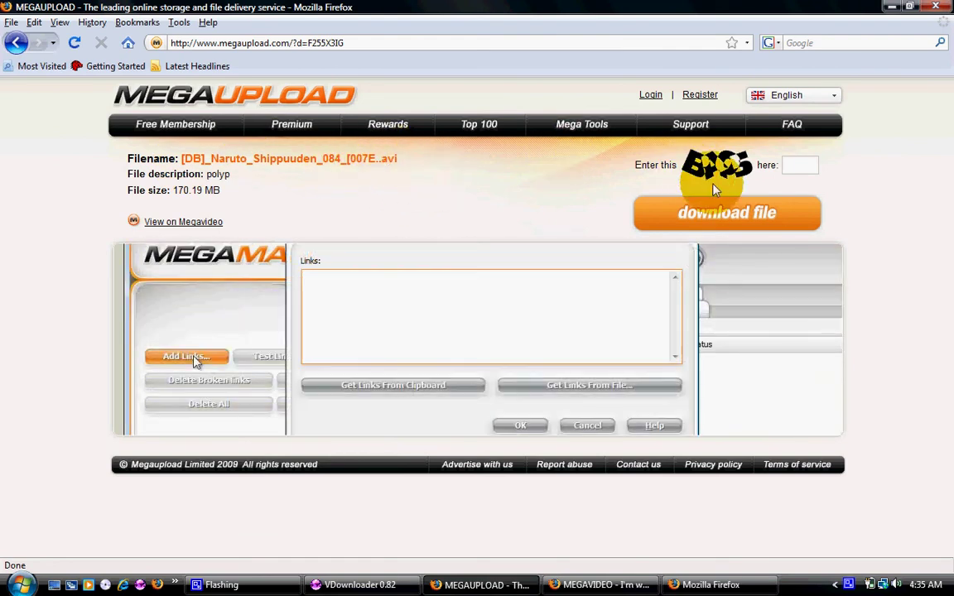
right_click(365, 289)
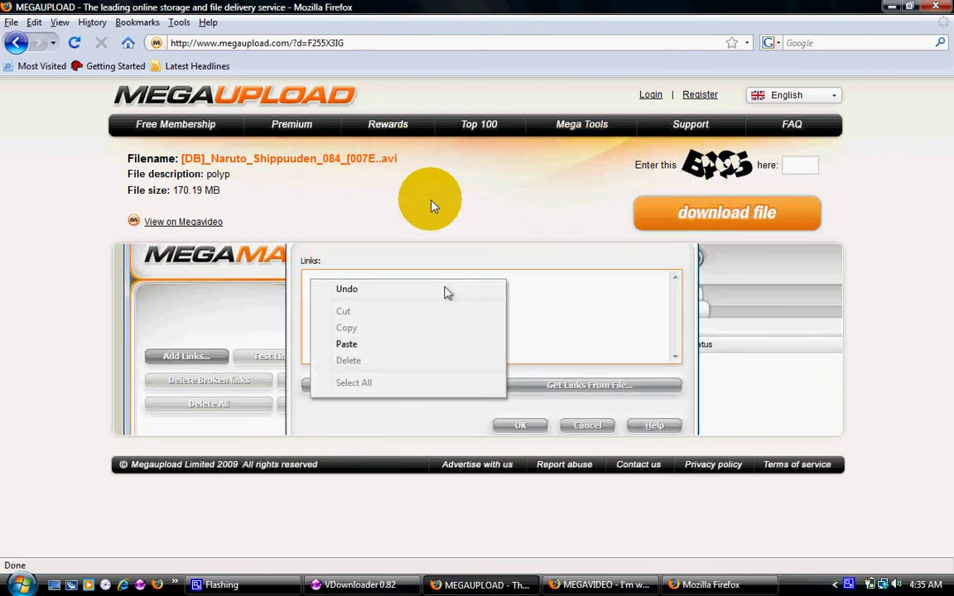
click(346, 344)
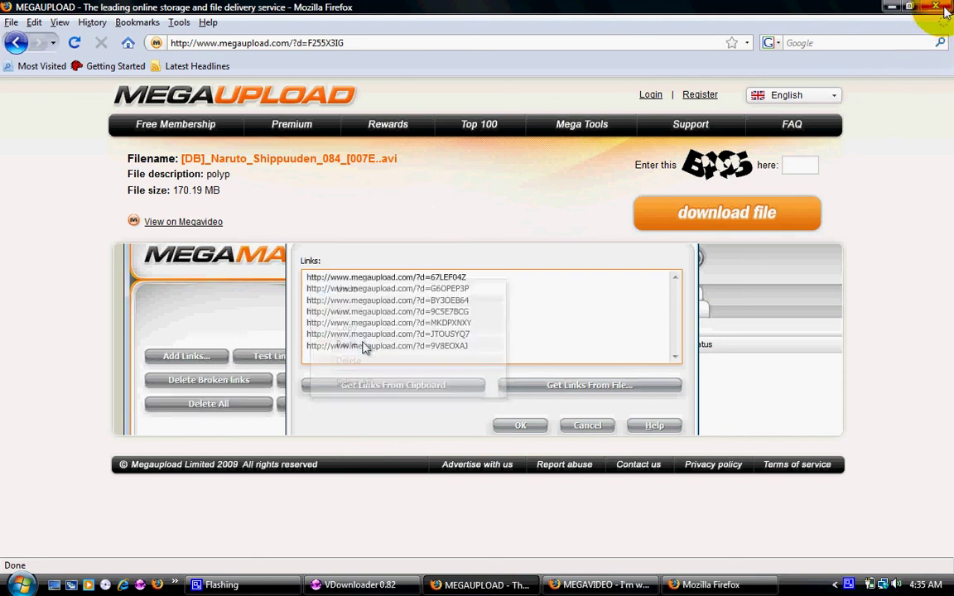
click(520, 426)
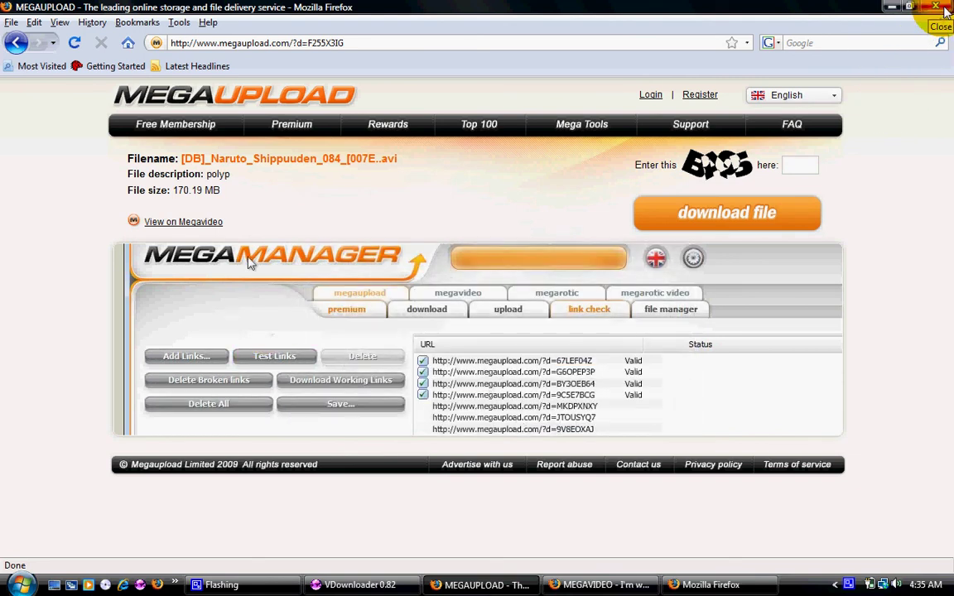
click(945, 10)
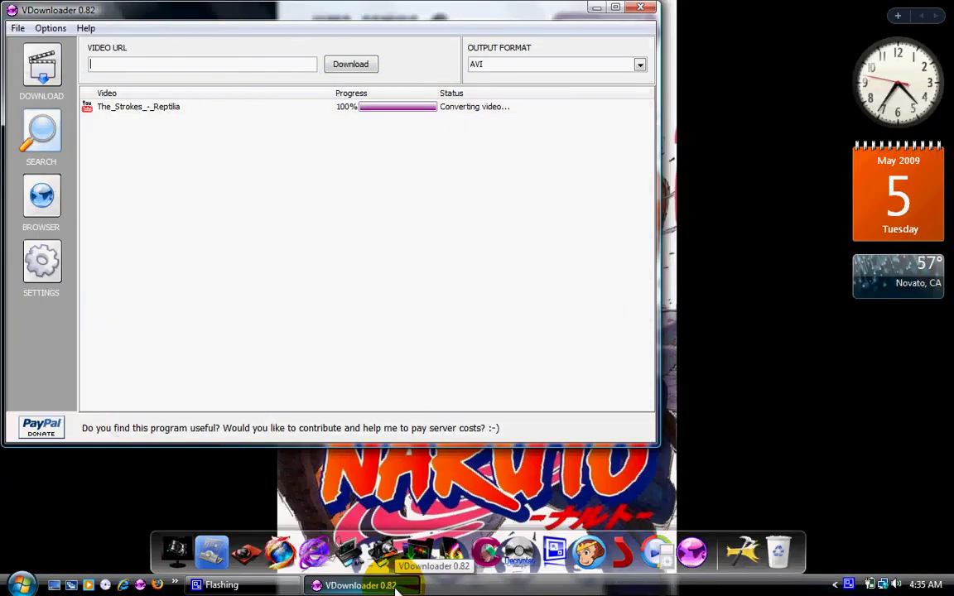
- Wait for the Reptilia download to read Done and reselect AVI as the output format
click(416, 186)
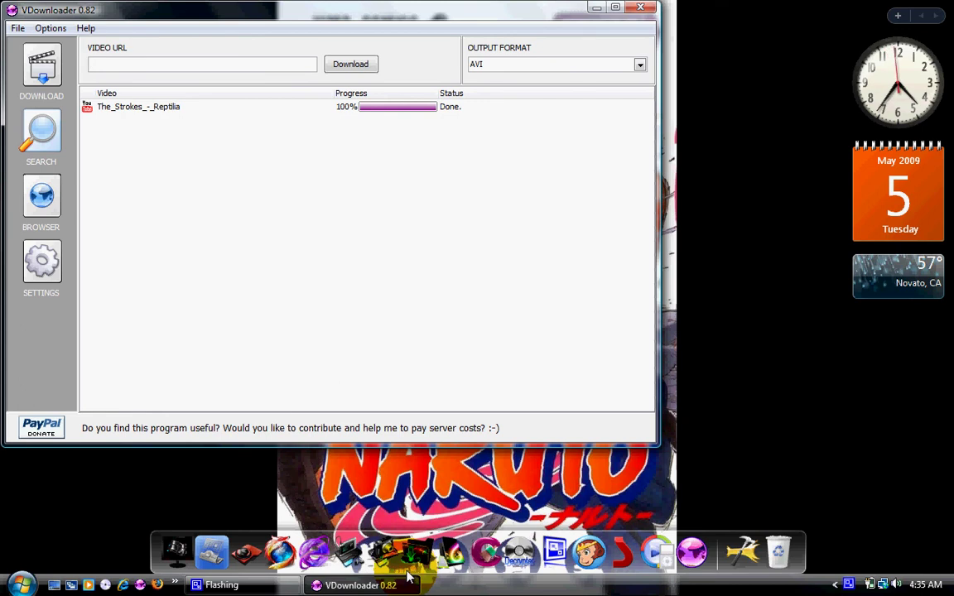
click(640, 65)
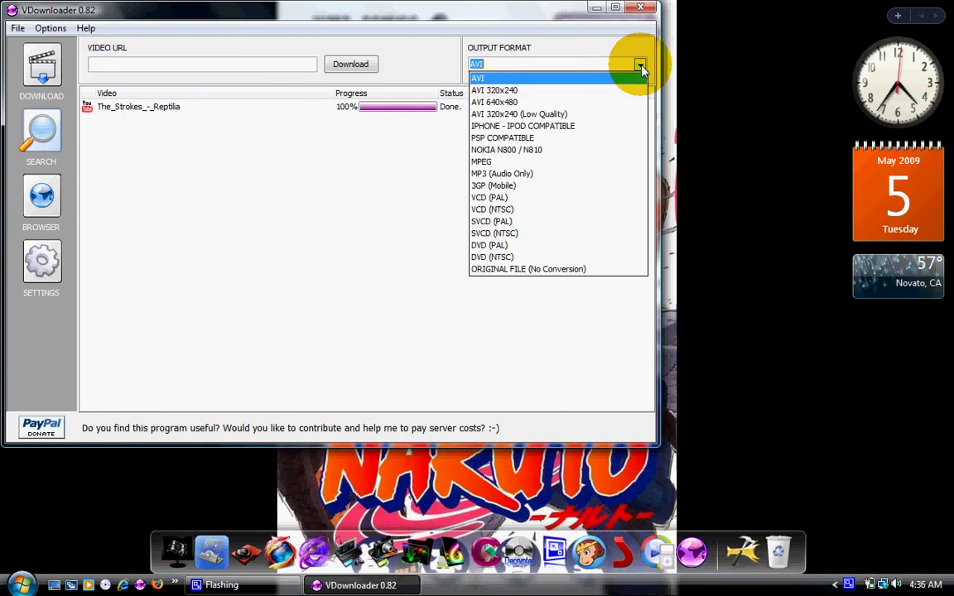
click(642, 71)
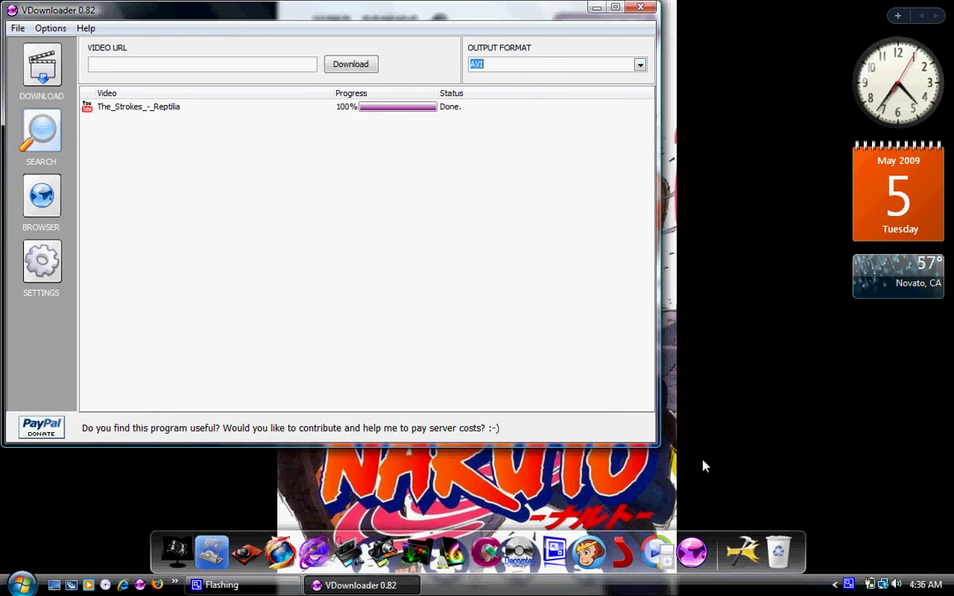
- Launch and minimize Any Video Converter, then play the Reptilia video in Windows Media Player and close it
click(659, 544)
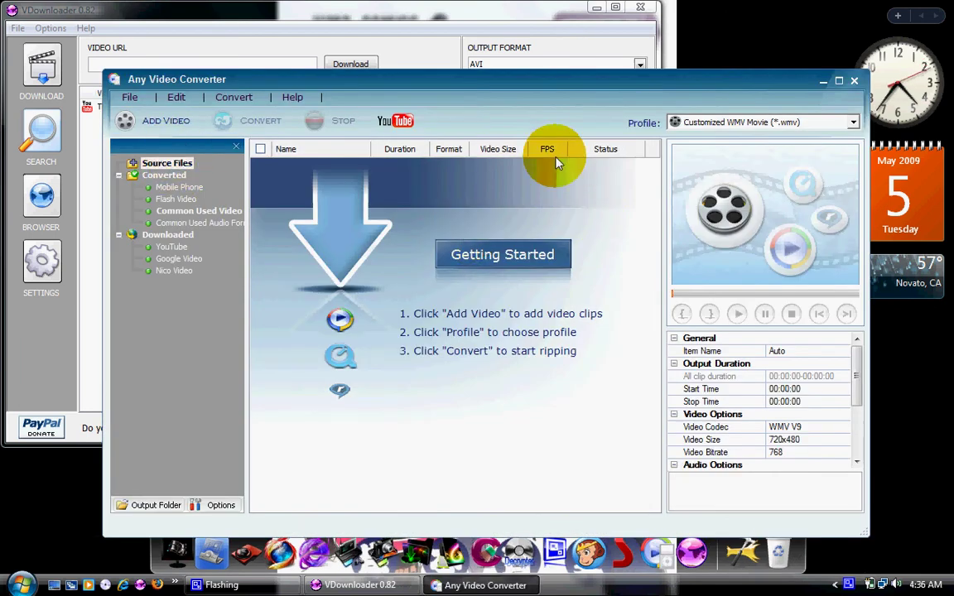
click(825, 82)
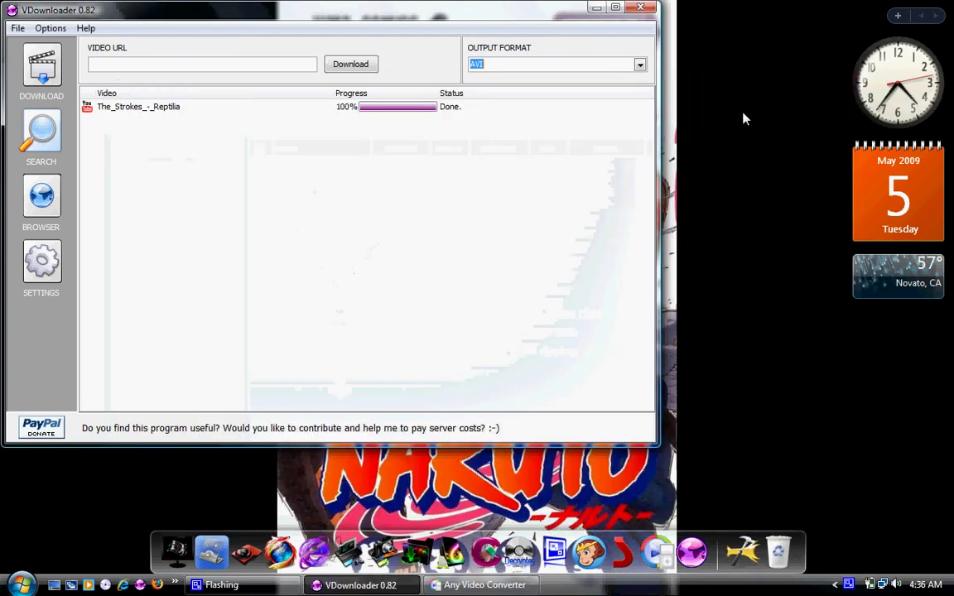
double_click(390, 109)
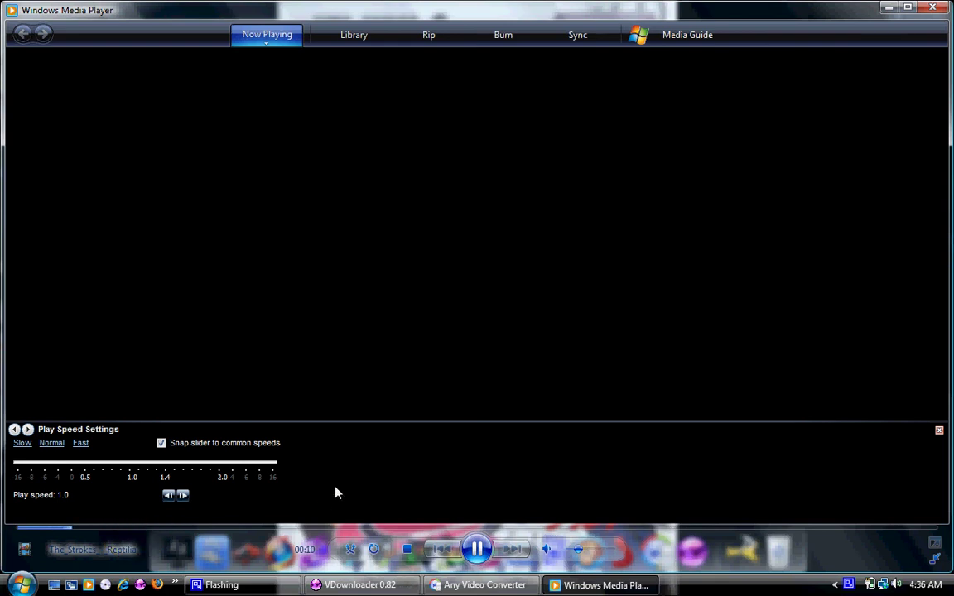
click(935, 10)
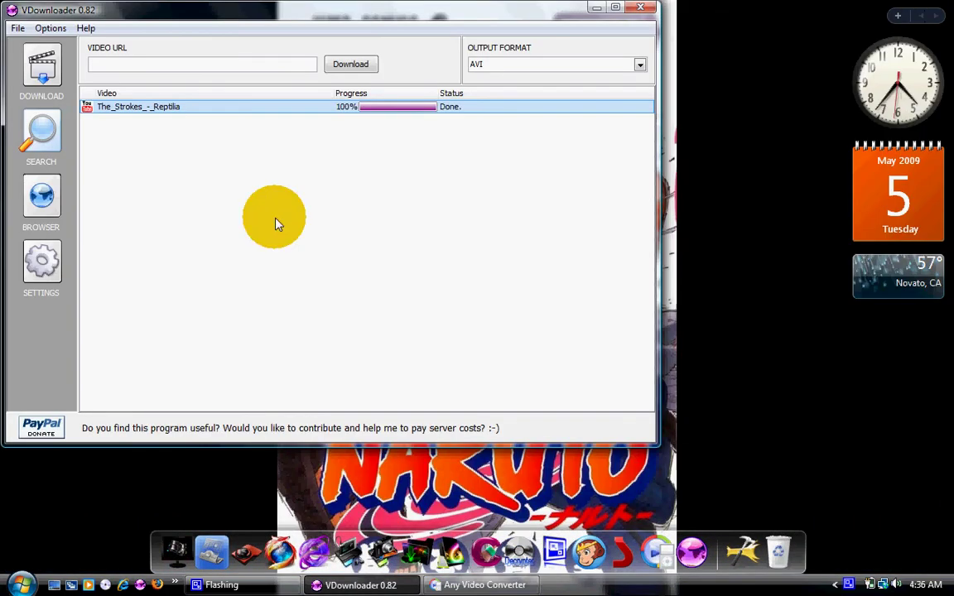
- Add The_Strokes_-_Reptilia (MP42, 3:41) from Documents to Any Video Converter and play its preview
click(447, 586)
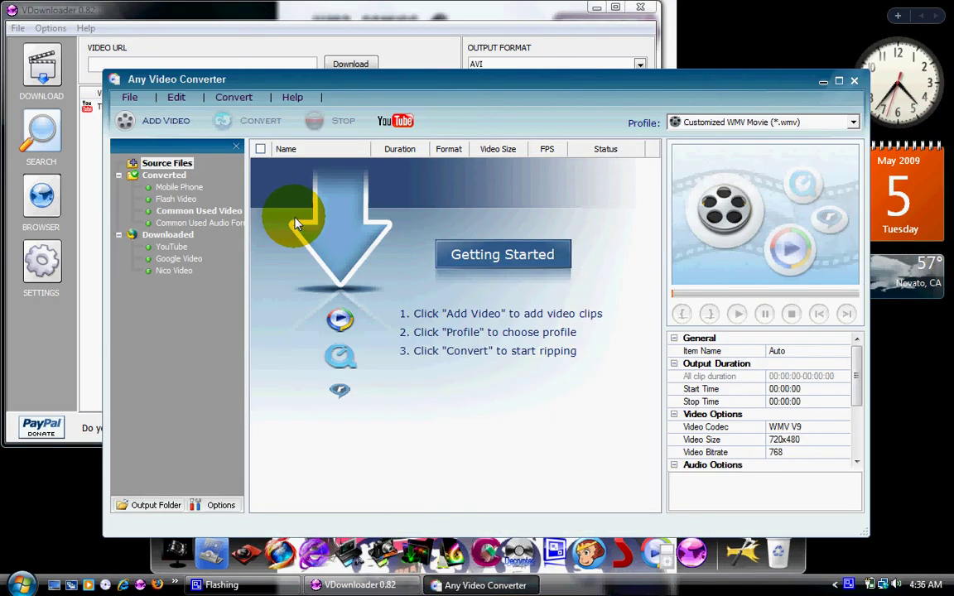
click(170, 124)
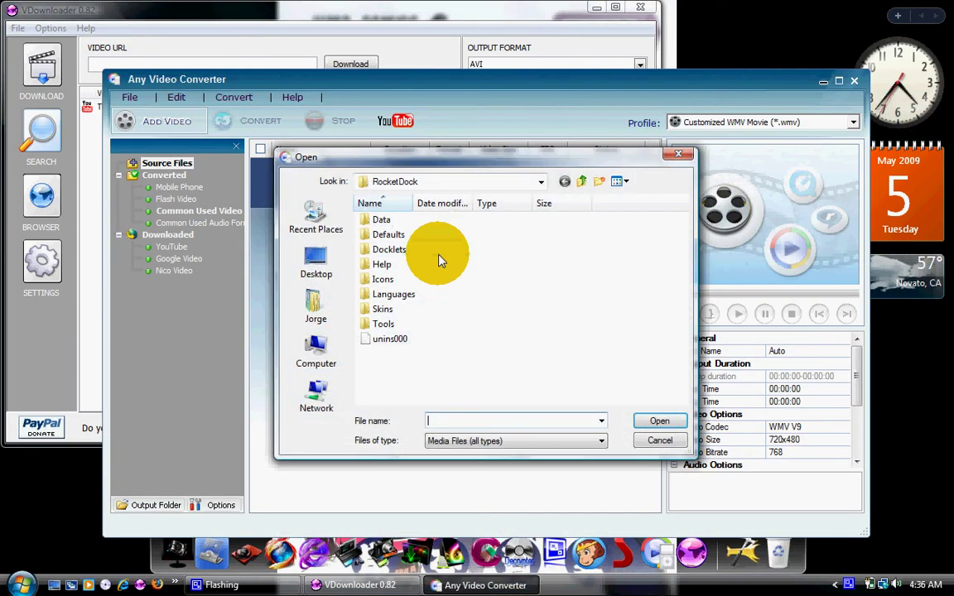
click(315, 308)
double_click(417, 343)
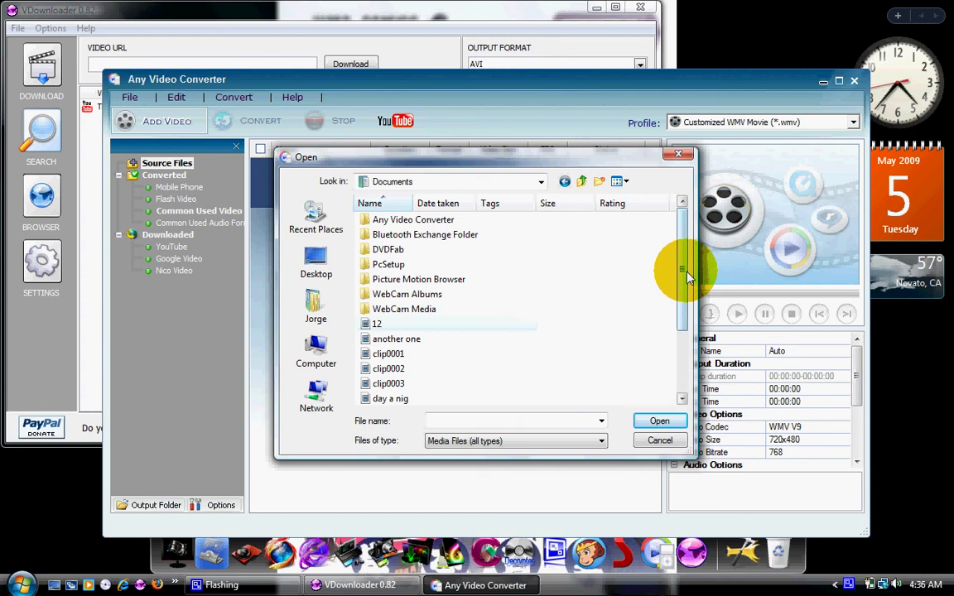
drag(683, 268, 680, 362)
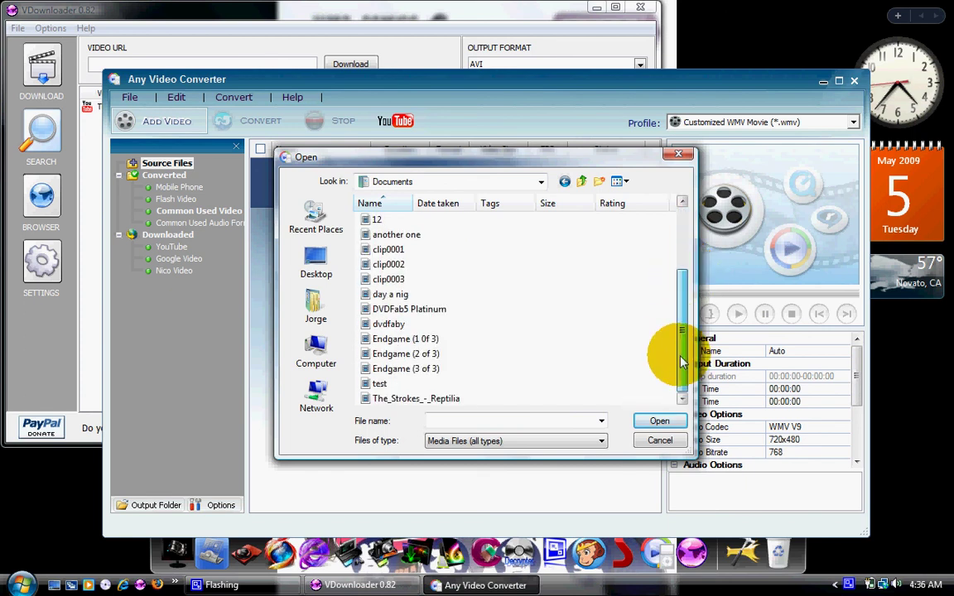
double_click(430, 401)
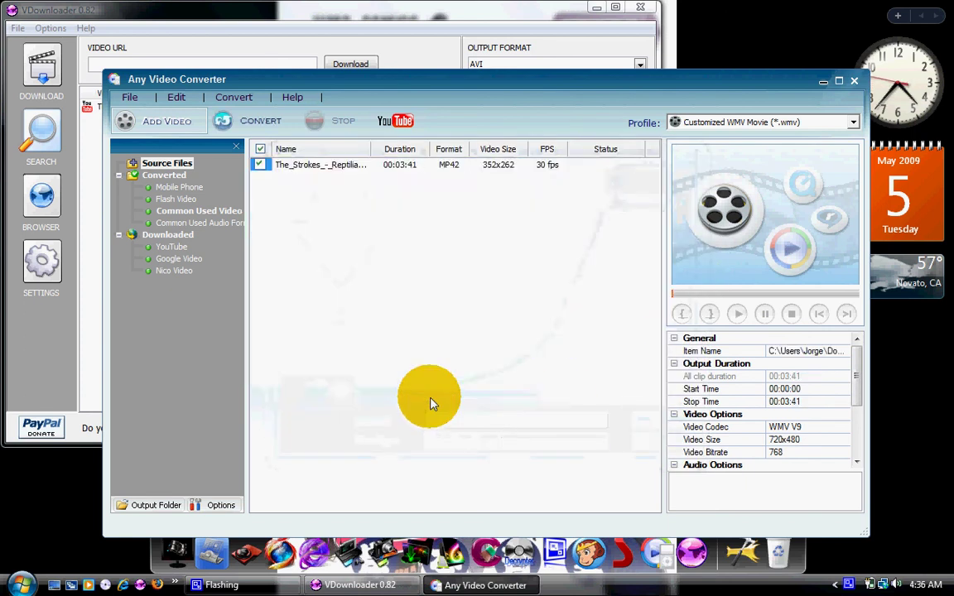
click(737, 312)
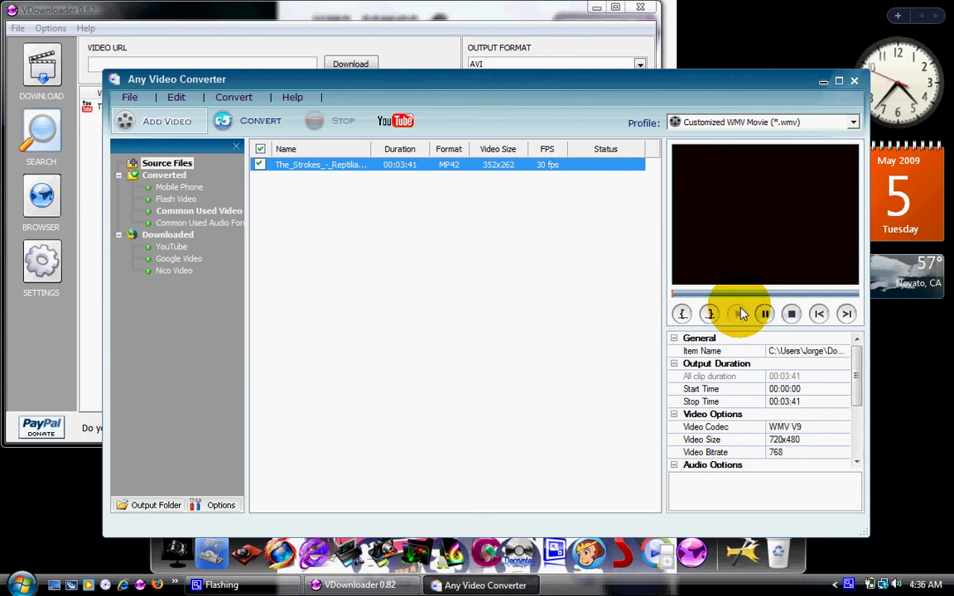